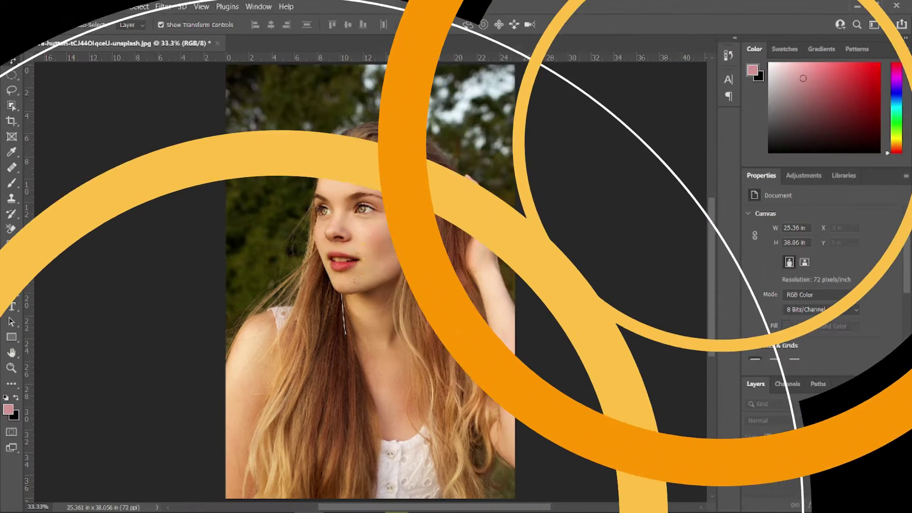
Open the right-click context menu of the portrait's Background layer in the Layers panel
right_click(798, 458)
Duplicate the Background layer and blur the copy with Filter > Blur > Average
click(836, 336)
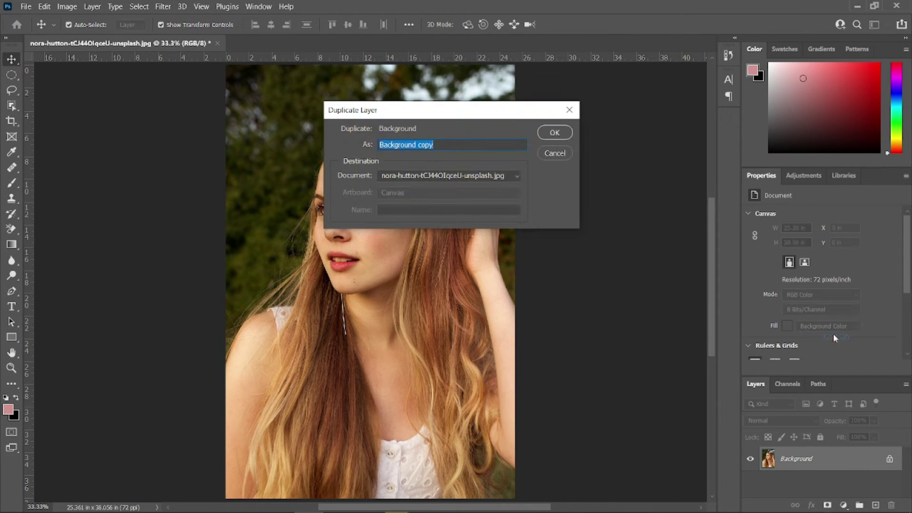
click(563, 133)
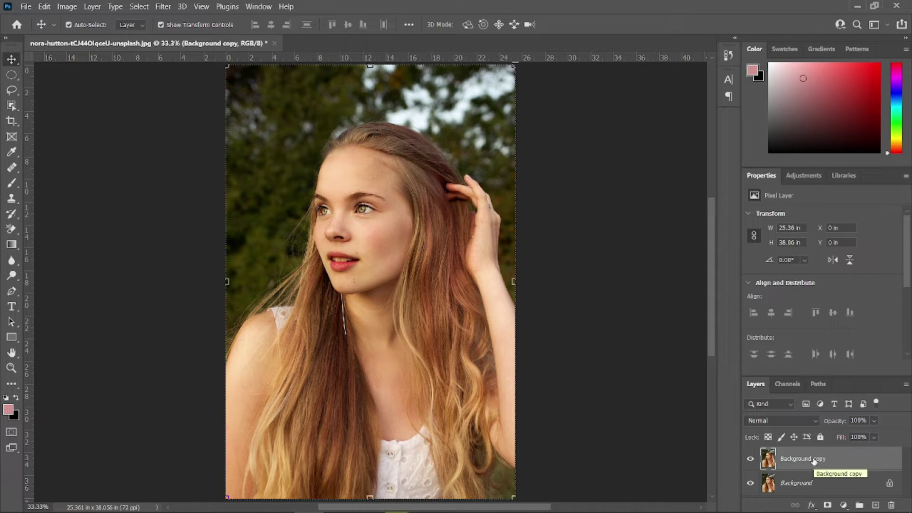
click(163, 6)
mouse_move(170, 148)
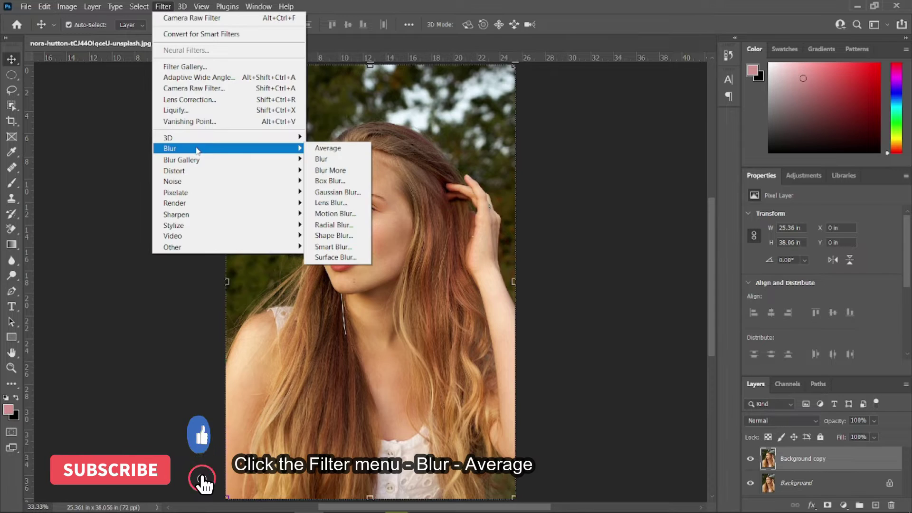
click(327, 148)
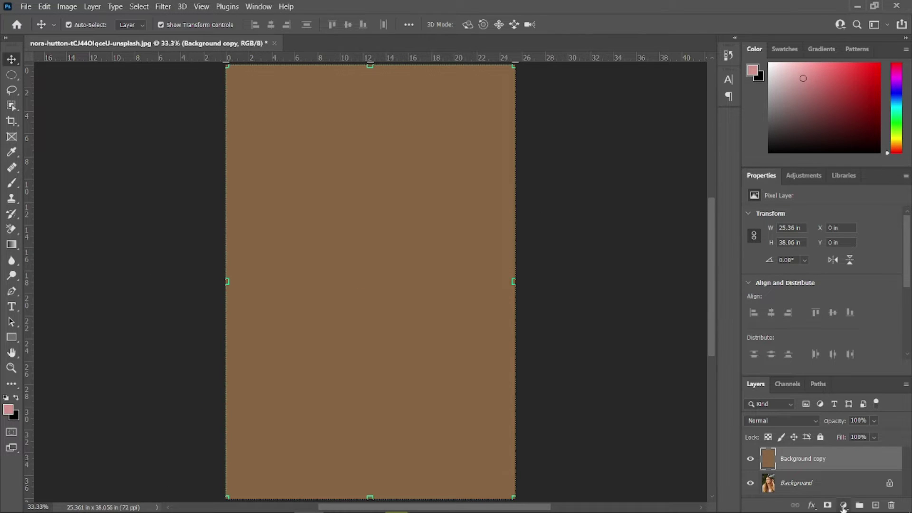
Add a Levels layer that sets the averaged brown as grey point, then hide Background copy
click(843, 506)
click(829, 348)
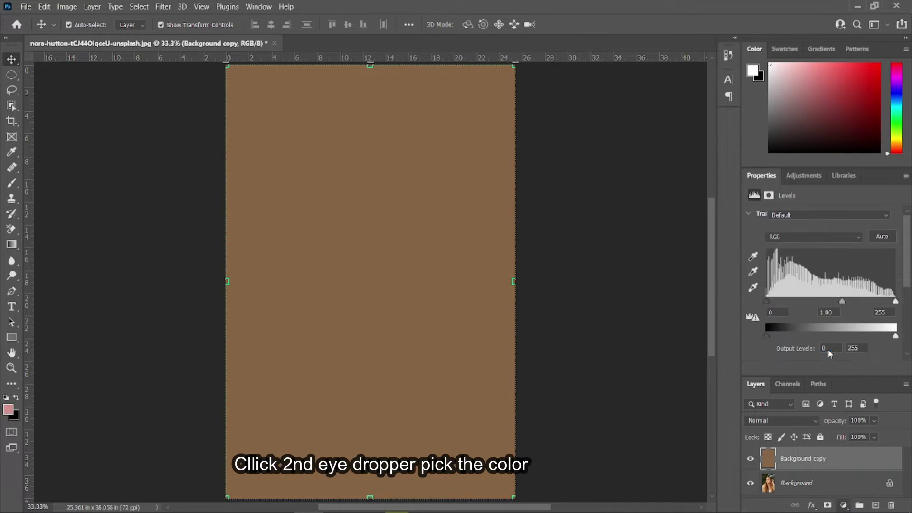
click(753, 272)
click(374, 186)
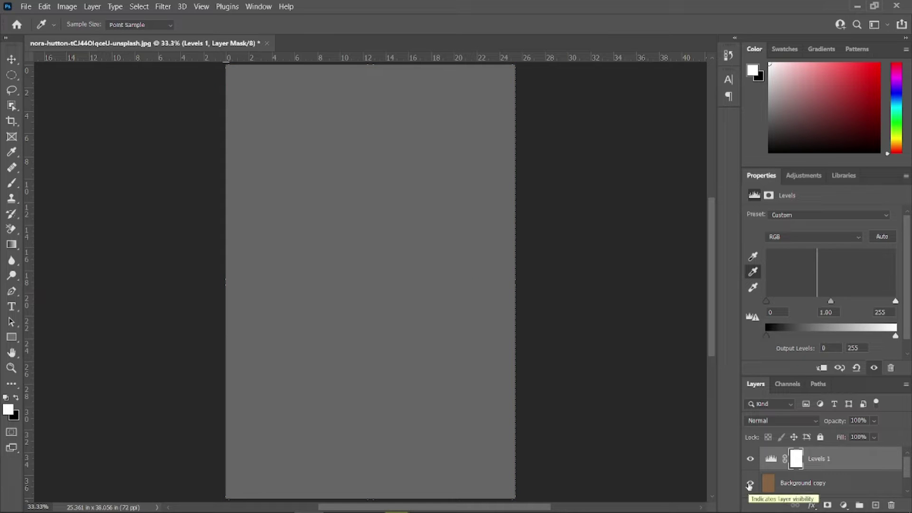
click(751, 484)
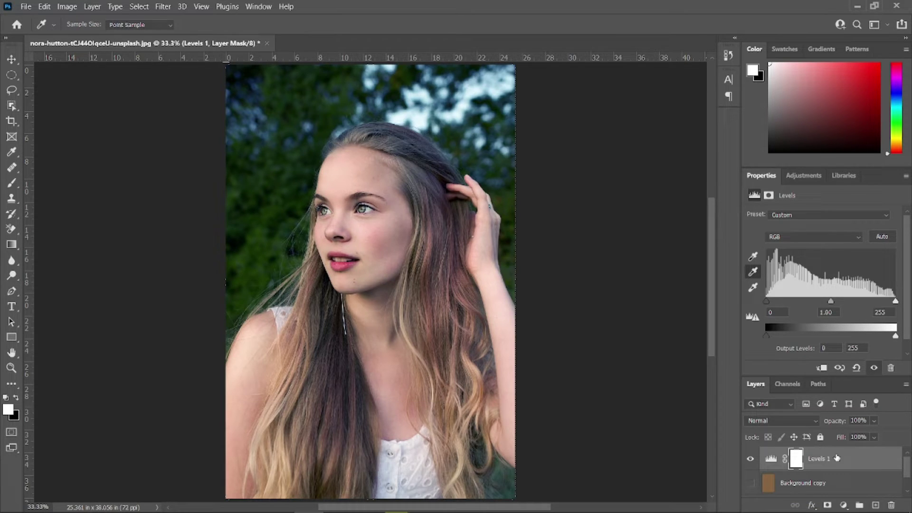
Make a Skin Tones Color Range selection with Fuzziness lowered to 68
click(139, 6)
click(175, 117)
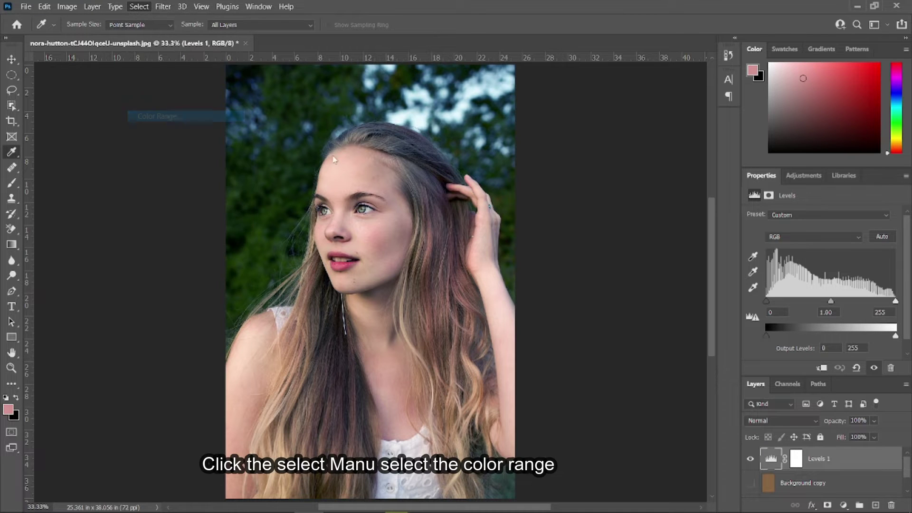
click(530, 70)
click(539, 214)
drag(535, 117, 525, 120)
click(571, 382)
click(559, 435)
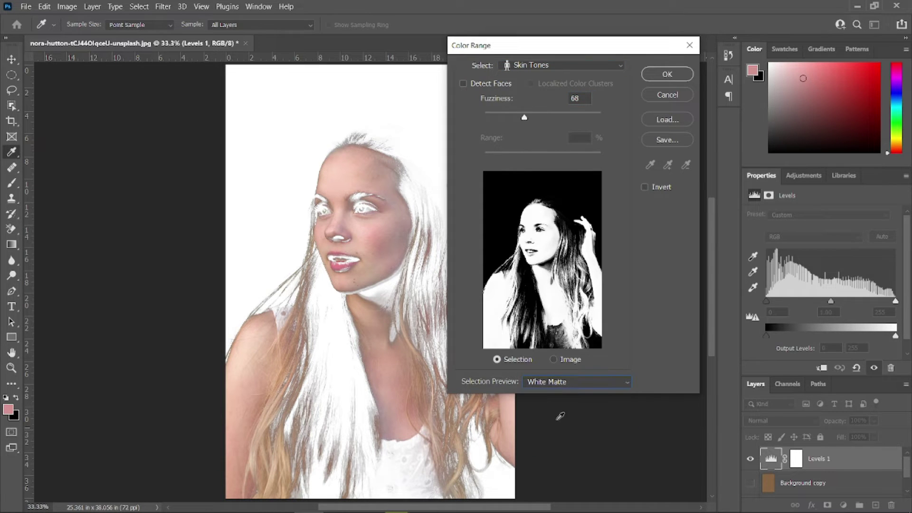
click(675, 75)
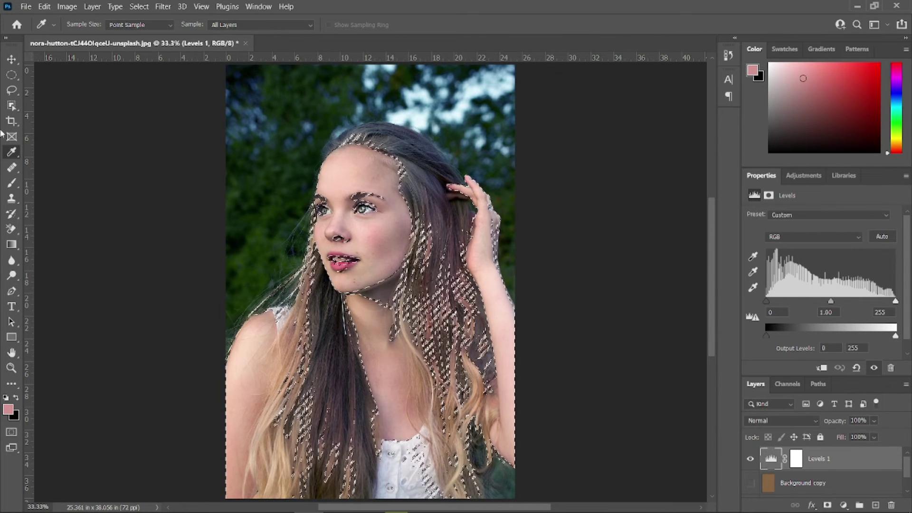
Subtract the chin, neck and a cheek spot from the selection with elliptical marquees
right_click(12, 75)
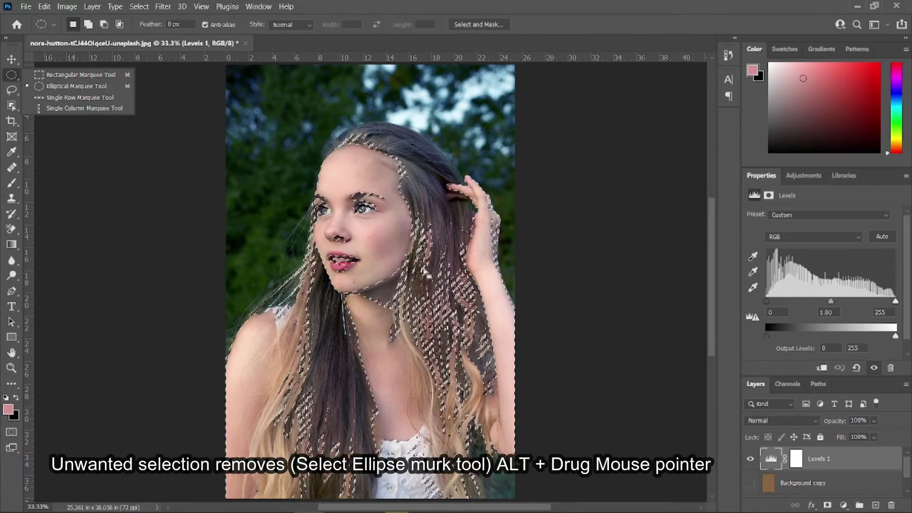
click(81, 86)
scroll(342, 299, up, 1)
drag(335, 276, 404, 323)
drag(397, 242, 395, 288)
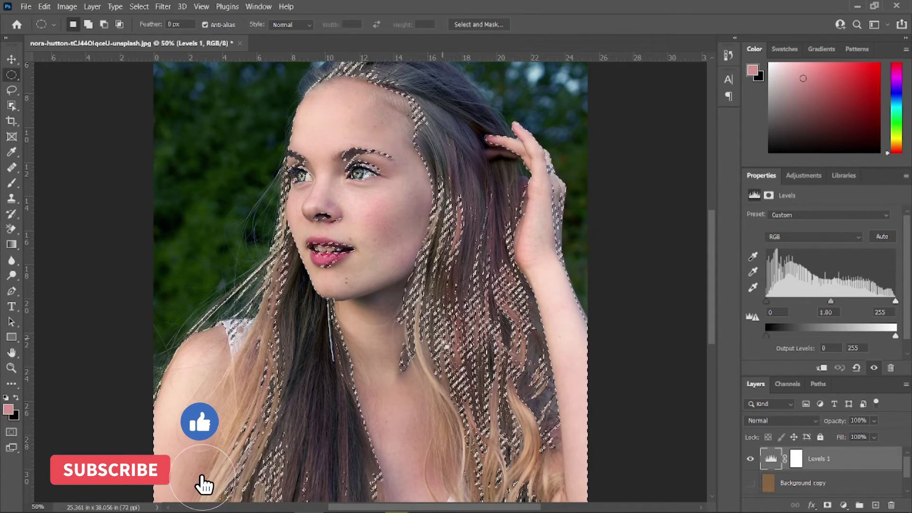
Add a masked Color Balance layer with midtones Cyan–Red +16 and Magenta–Green -6
click(842, 506)
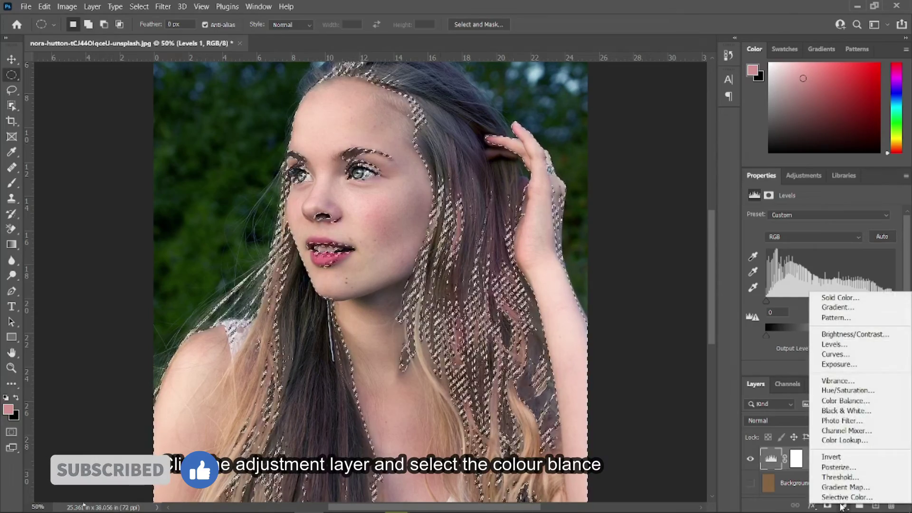
click(847, 401)
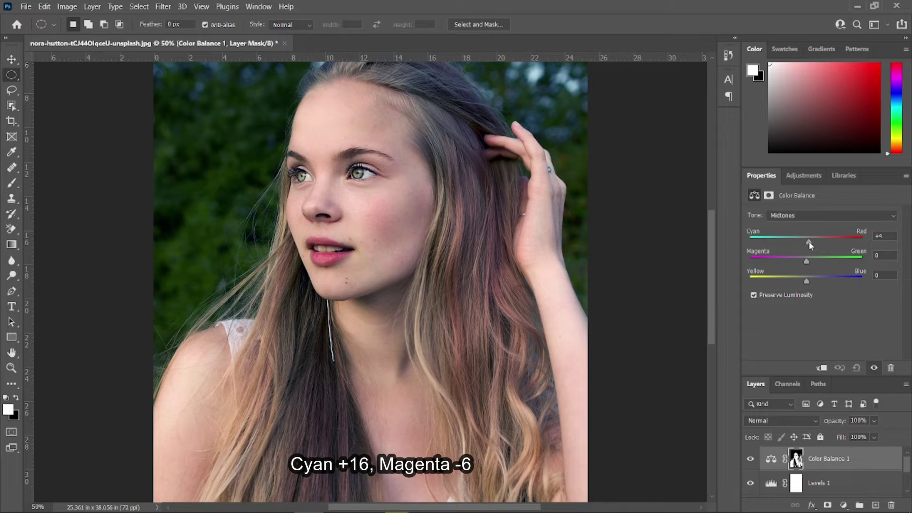
drag(809, 241, 814, 240)
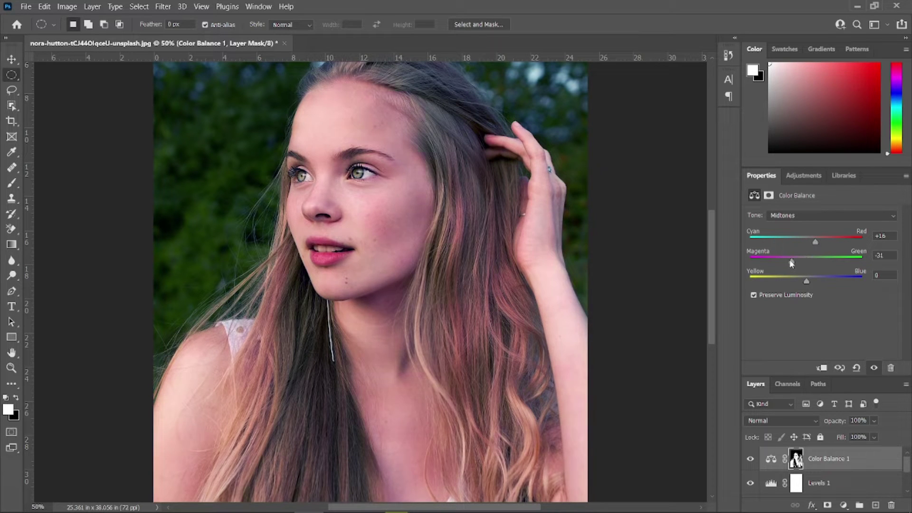
drag(810, 258, 812, 260)
click(844, 506)
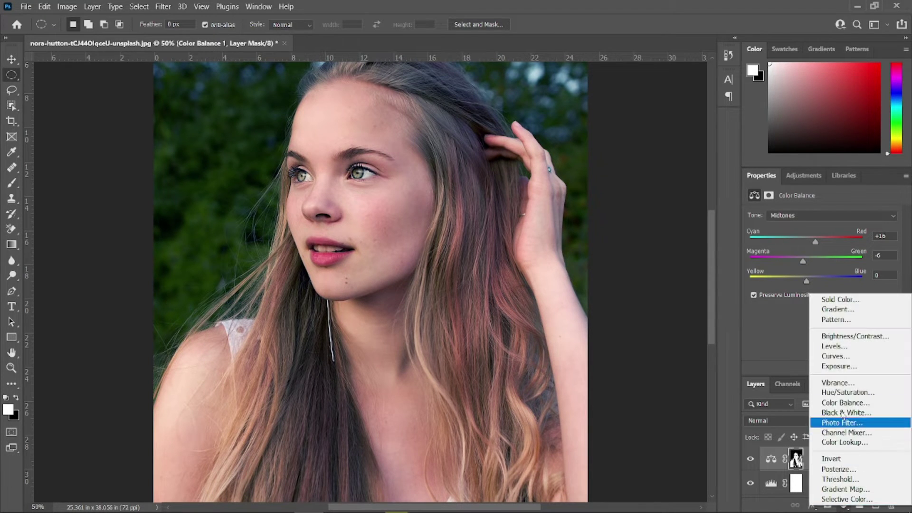
Add a Hue/Saturation layer set to Hue -2, Saturation +11, Lightness +4
click(833, 395)
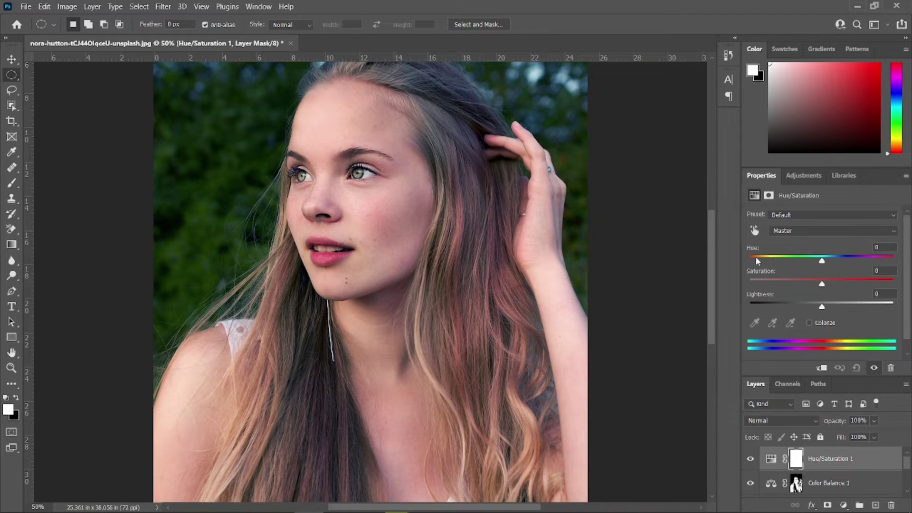
mouse_move(822, 285)
mouse_down()
mouse_move(837, 289)
mouse_move(820, 261)
mouse_up()
drag(822, 307, 825, 307)
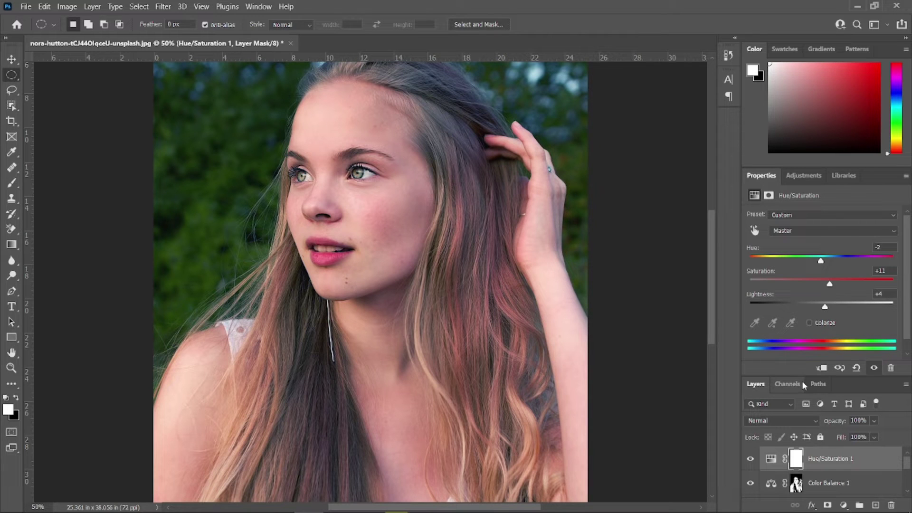
click(845, 505)
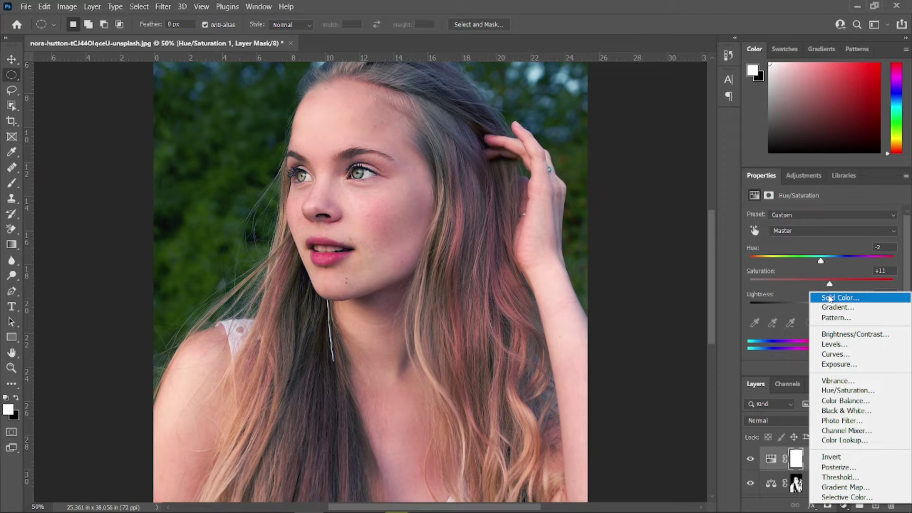
Add a white Color Fill layer blended with Soft Light at 49% opacity
click(830, 299)
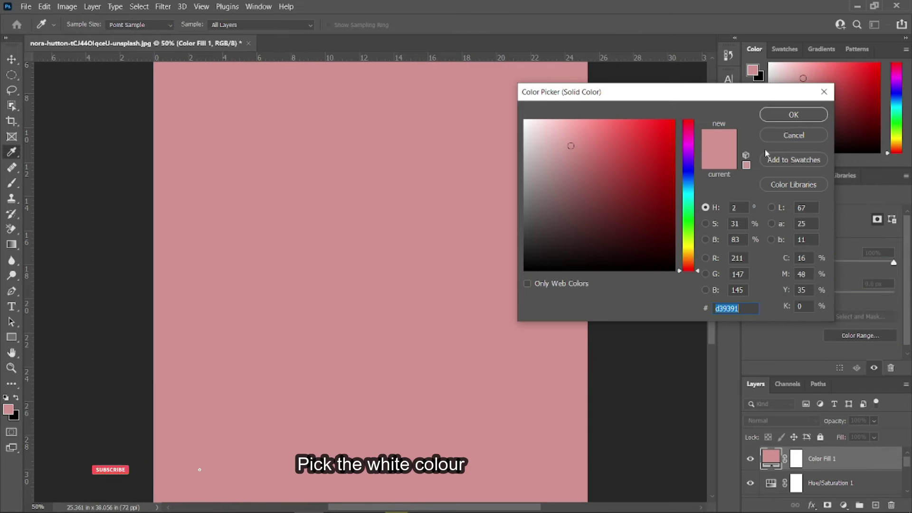
drag(571, 146, 524, 119)
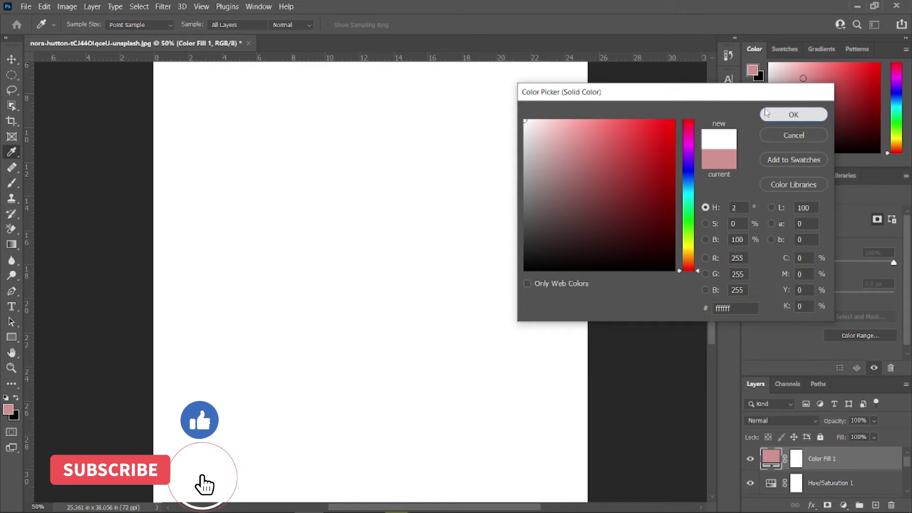
click(794, 115)
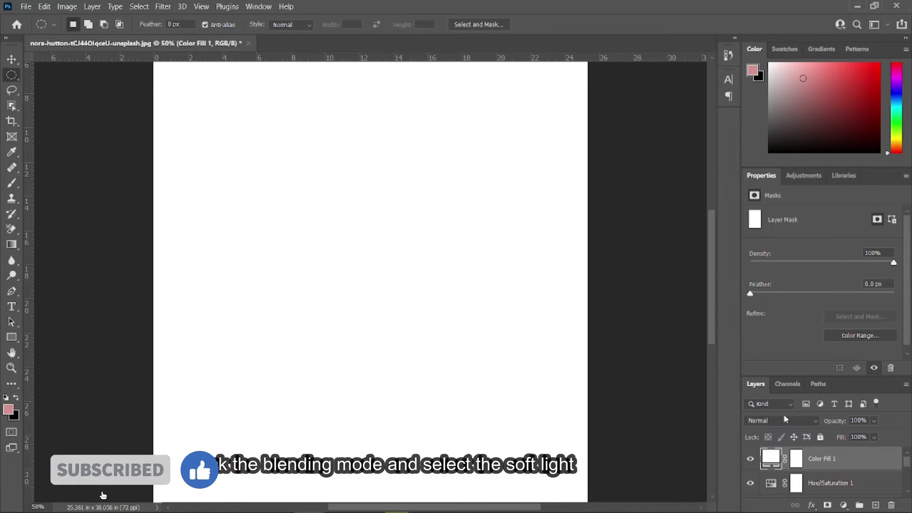
click(781, 421)
click(774, 366)
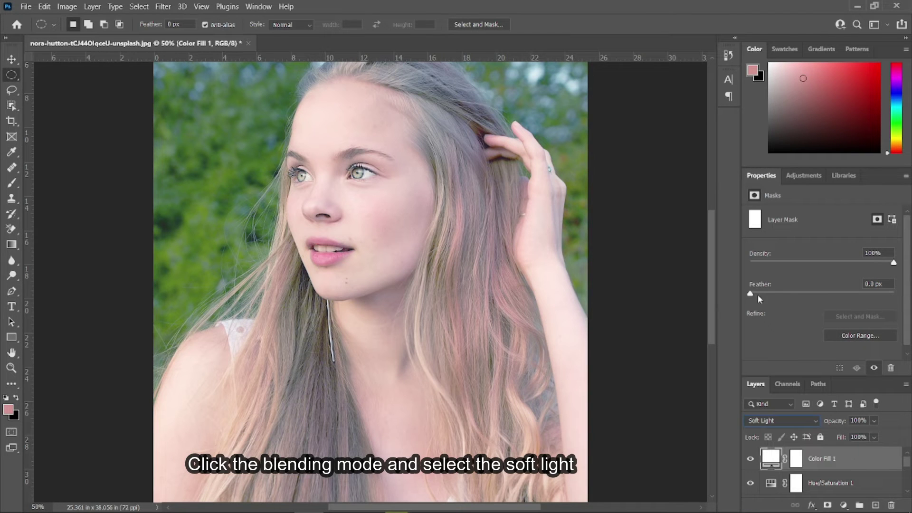
drag(758, 295, 770, 299)
click(875, 422)
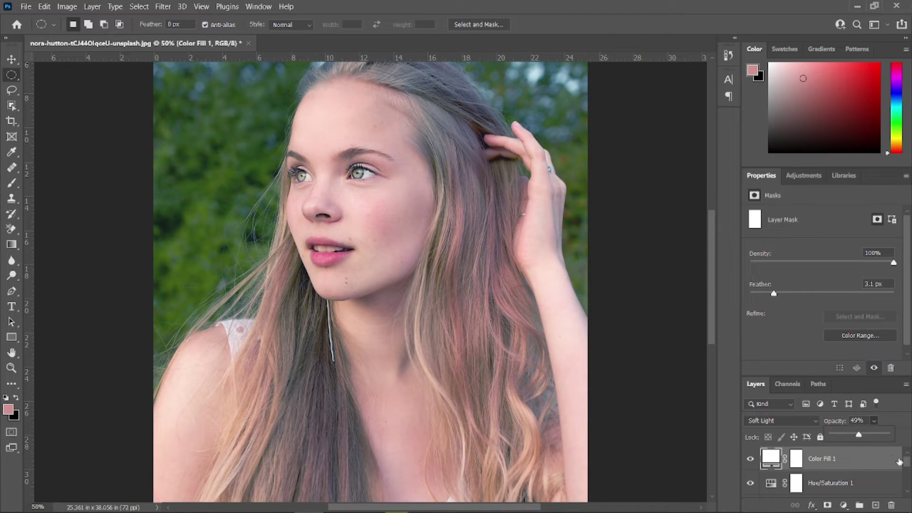
Give Color Fill 1 an inverted mask and prepare a white 600 px brush
click(828, 506)
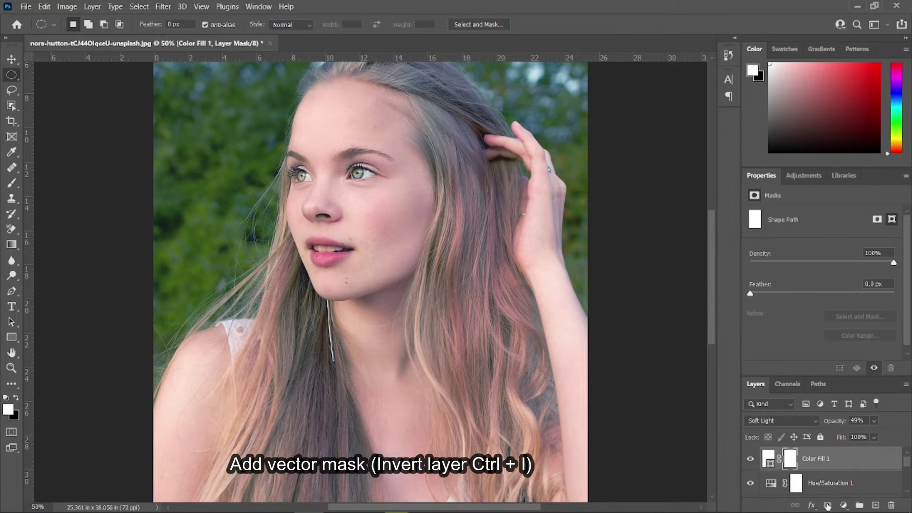
key(ctrl+i)
key(ctrl+plus)
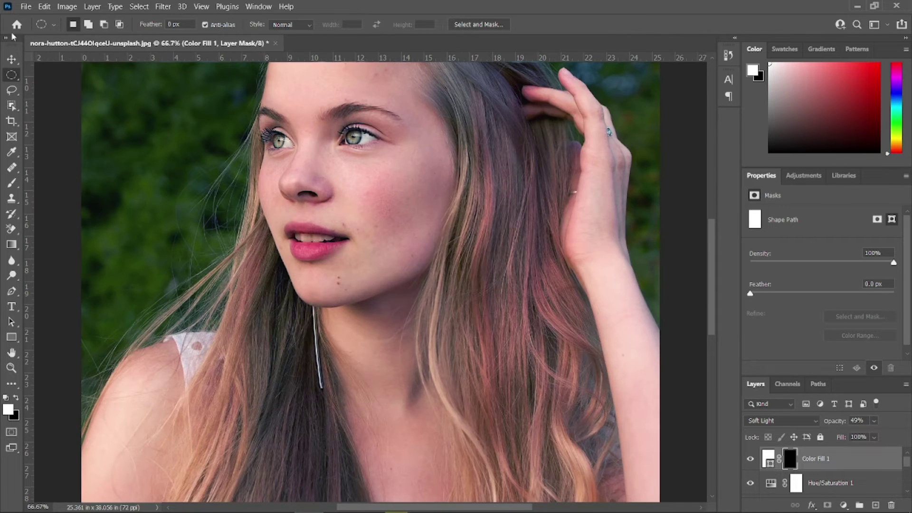
click(12, 183)
click(8, 409)
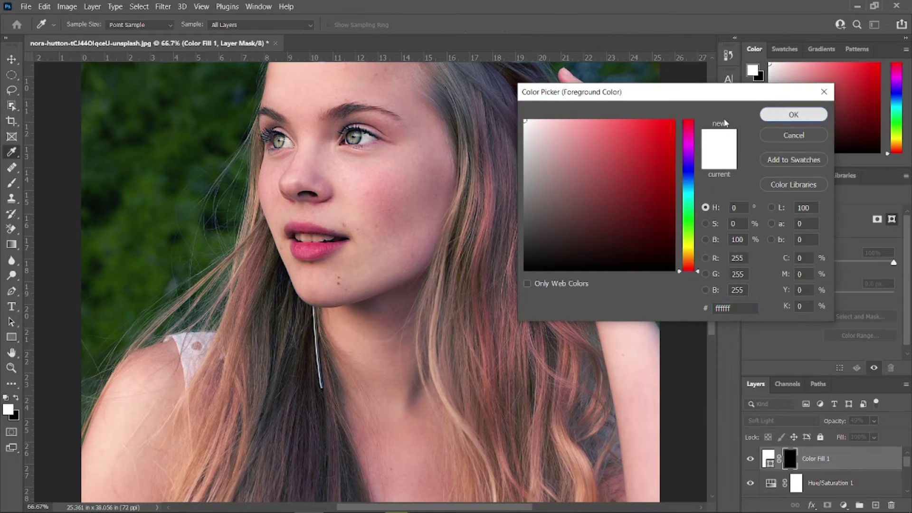
click(794, 115)
mouse_move(387, 209)
mouse_down()
mouse_move(394, 269)
mouse_move(471, 492)
mouse_move(591, 295)
mouse_up()
key(bracketright)
key(bracketright)
key(bracketright)
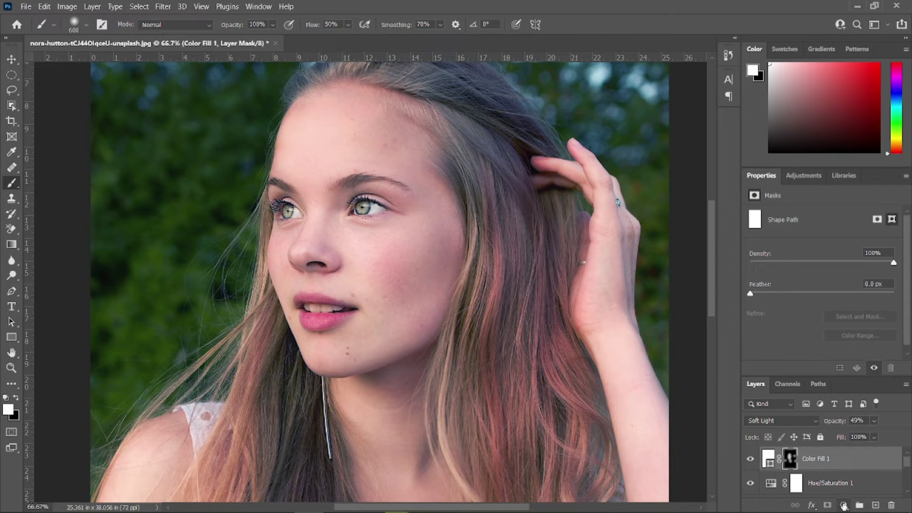
Add a second Hue/Saturation layer with boosted Saturation and an inverted, hidden mask
click(844, 507)
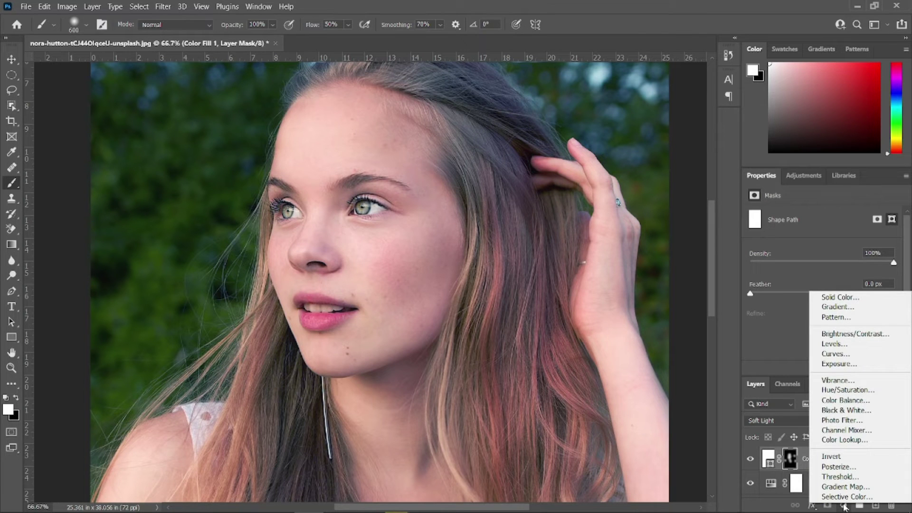
click(844, 390)
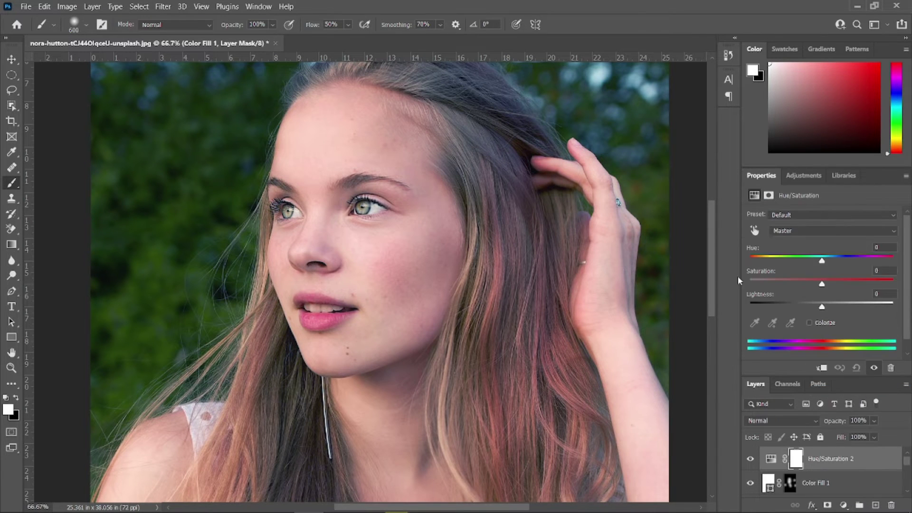
drag(822, 284, 852, 285)
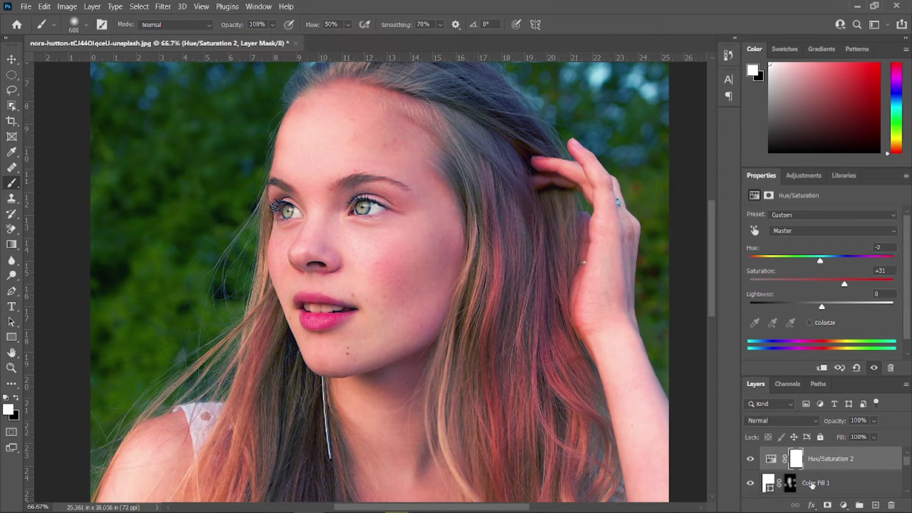
click(829, 505)
key(ctrl+i)
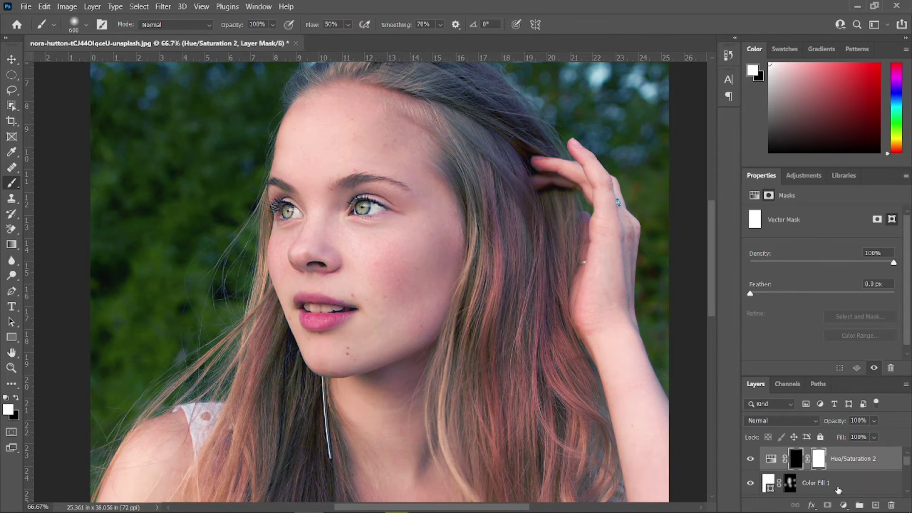
Zoom to 200% and paint white with a 35 px brush over the lips
key(ctrl+plus)
key(ctrl+plus)
drag(439, 311, 643, 230)
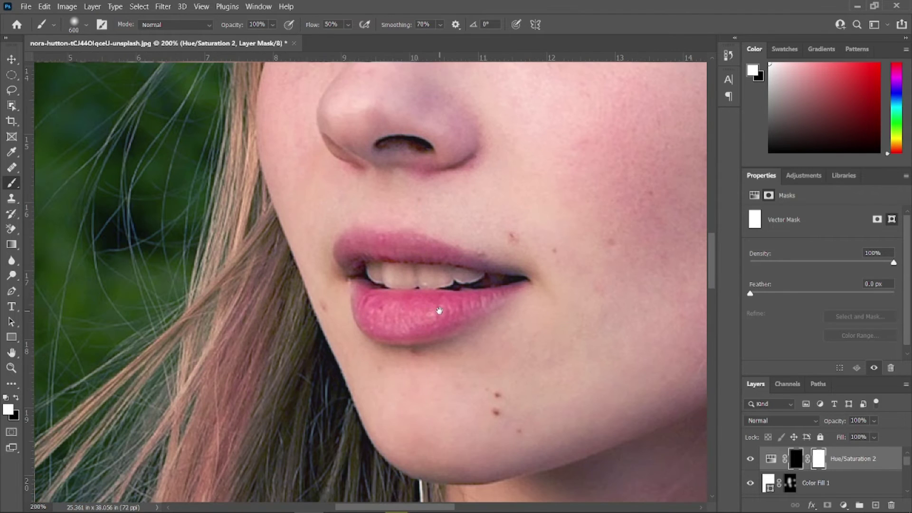
key(bracketleft)
key(bracketleft)
key(bracketleft)
click(8, 409)
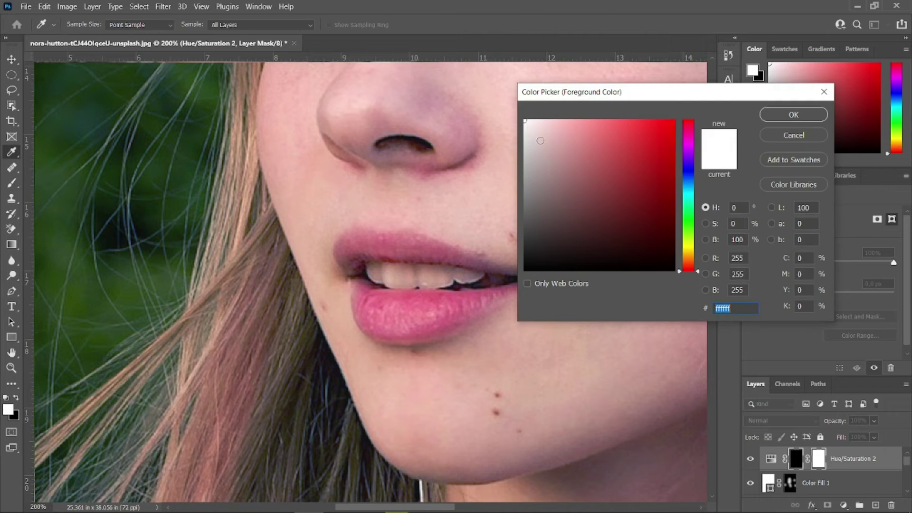
click(794, 114)
key(bracketleft)
key(bracketleft)
key(bracketleft)
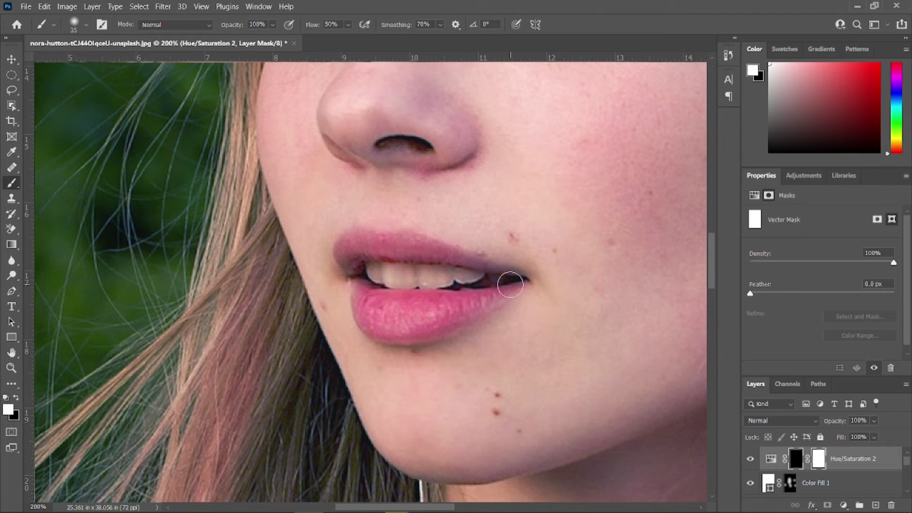
mouse_move(459, 307)
mouse_down()
mouse_move(392, 320)
mouse_move(407, 328)
mouse_up()
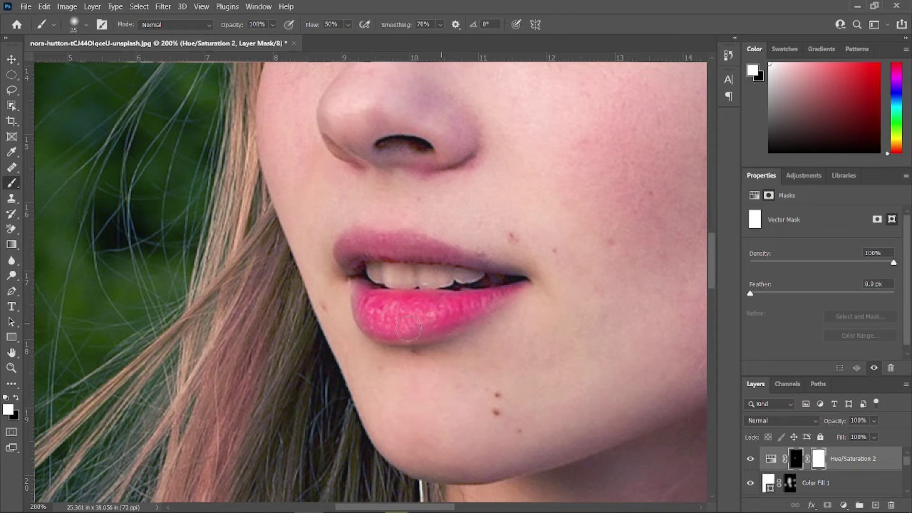
drag(362, 249, 489, 270)
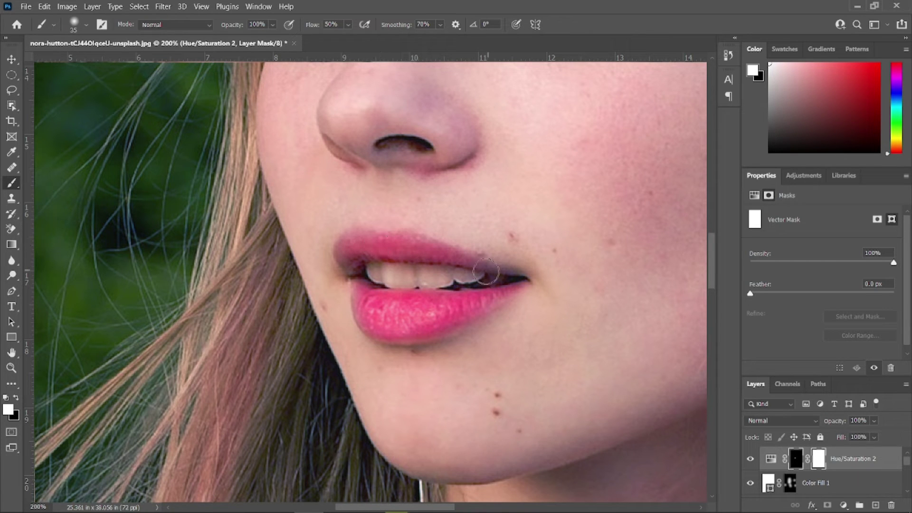
mouse_move(345, 260)
mouse_down()
mouse_move(485, 293)
mouse_move(363, 297)
mouse_up()
Add Layer 1 and a third Hue/Saturation layer targeting Reds with Lightness +67
click(876, 506)
click(844, 505)
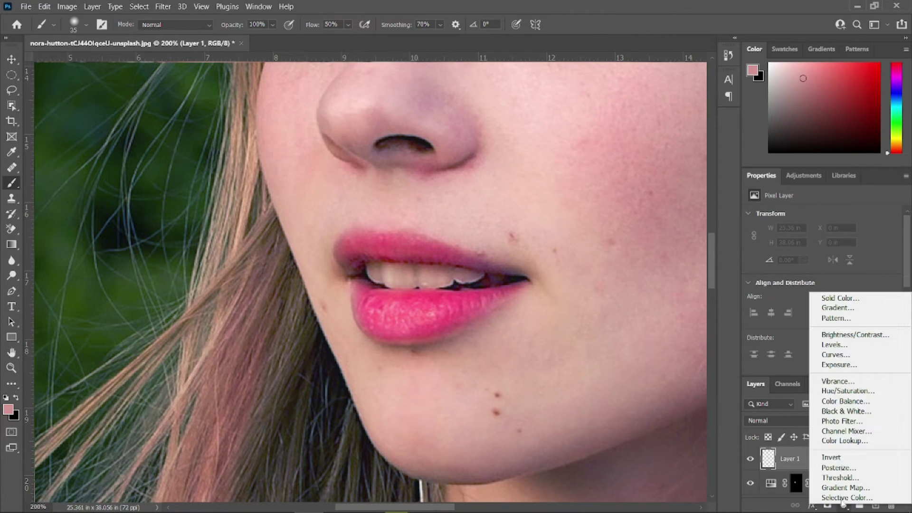
click(848, 391)
click(755, 230)
drag(822, 307, 858, 307)
click(411, 248)
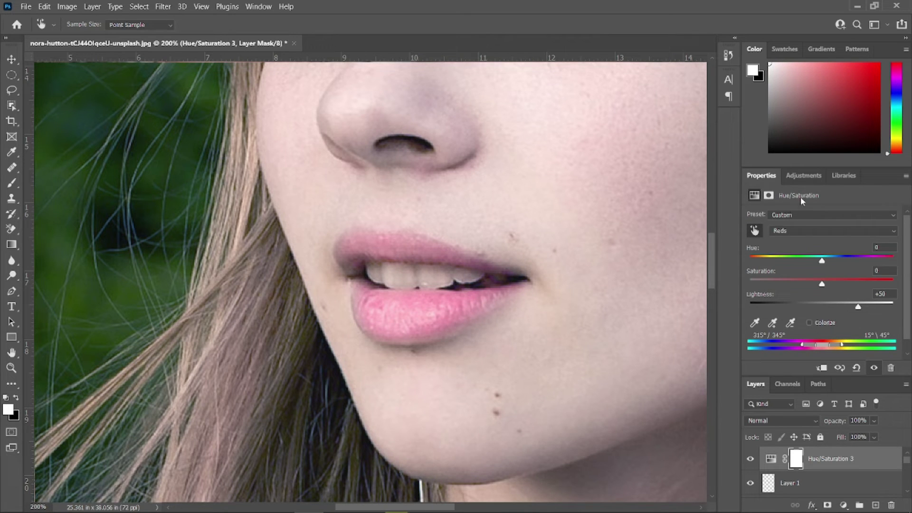
drag(860, 307, 871, 307)
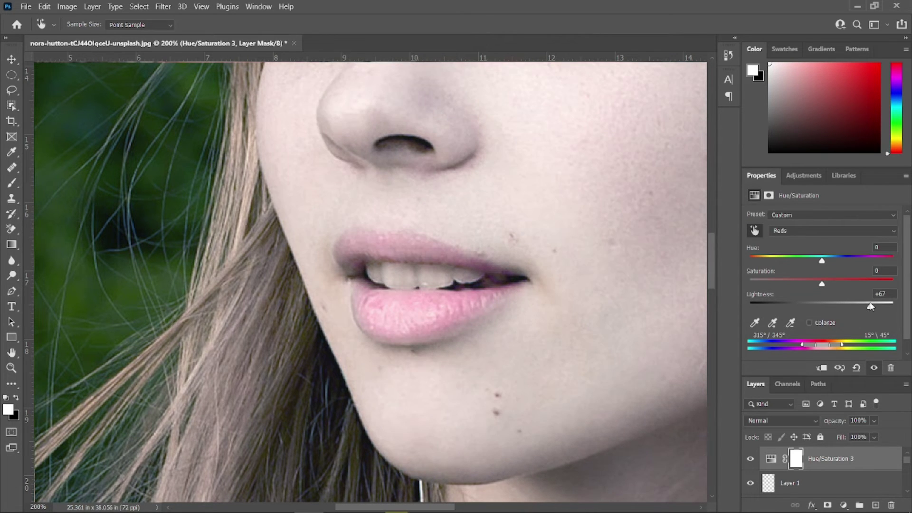
Mask Hue/Saturation 3 and paint white over the teeth so only they brighten
click(827, 505)
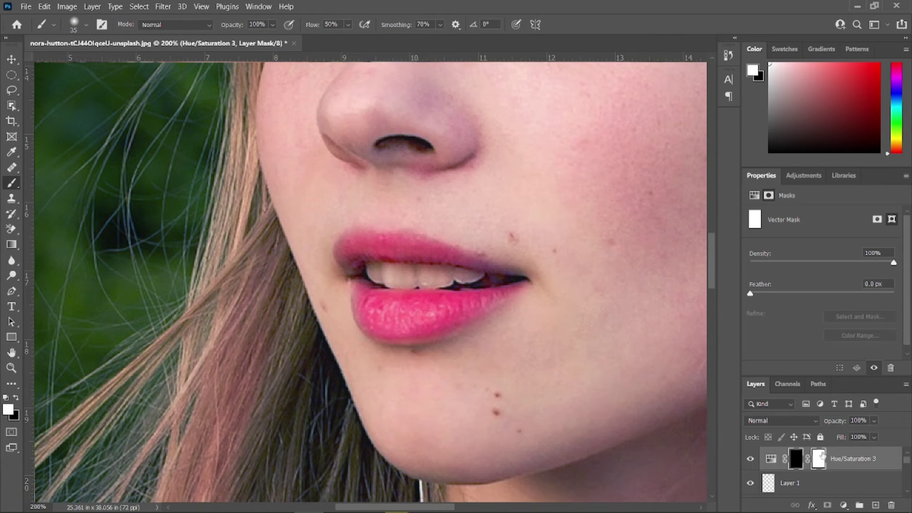
click(796, 458)
drag(375, 281, 477, 277)
drag(387, 278, 375, 274)
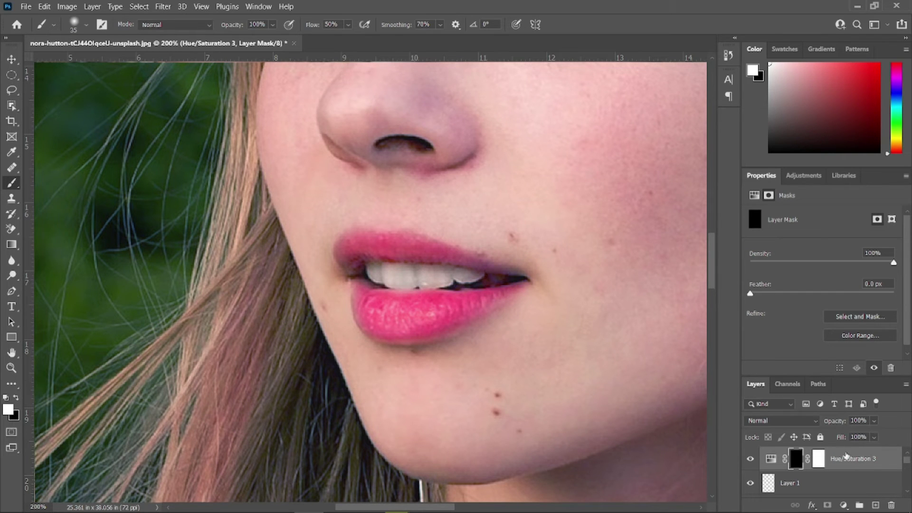
scroll(904, 307, down, 1)
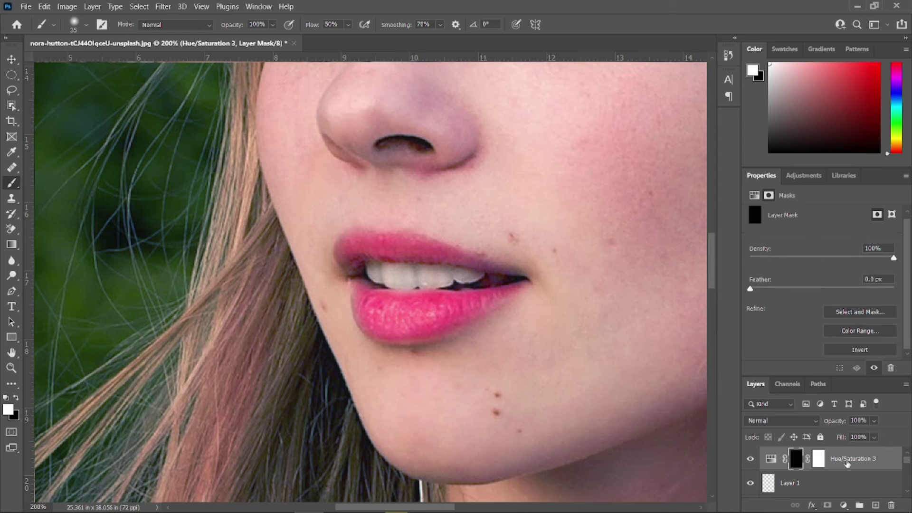
Stamp all visible layers into Layer 2 and pick the Healing Brush at size 10
key(ctrl+alt+shift+e)
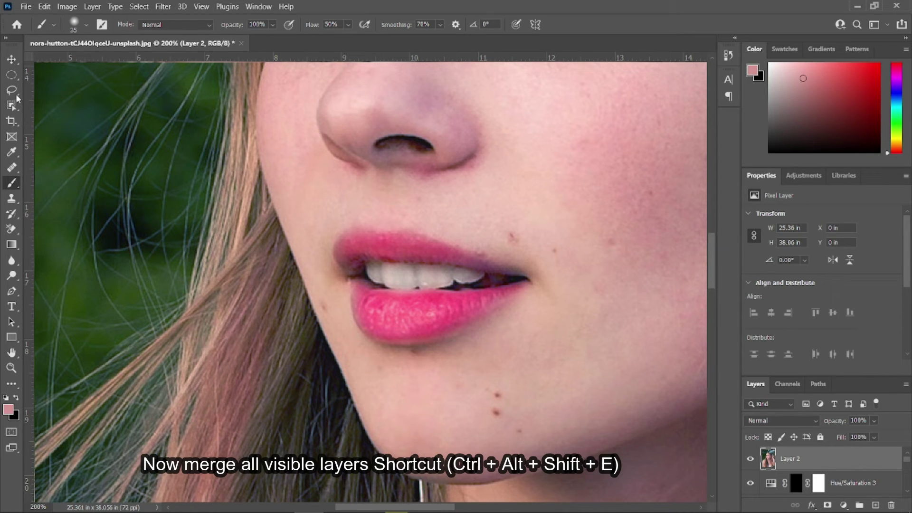
right_click(13, 165)
click(53, 178)
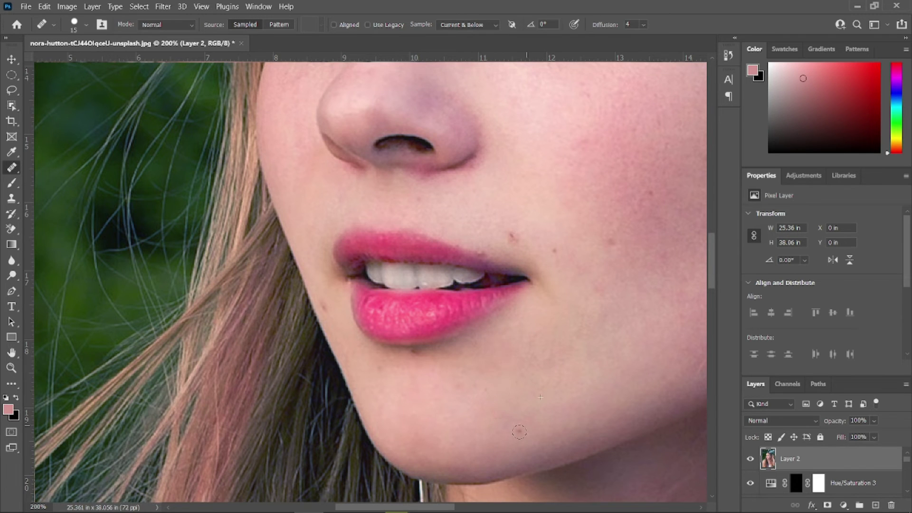
key(bracketright)
key(bracketleft)
key(bracketleft)
key(bracketleft)
key(bracketright)
key(bracketright)
key(bracketright)
Enlarge the healing brush to 20 and zoom out to 66.7% showing the whole portrait
drag(593, 166, 468, 377)
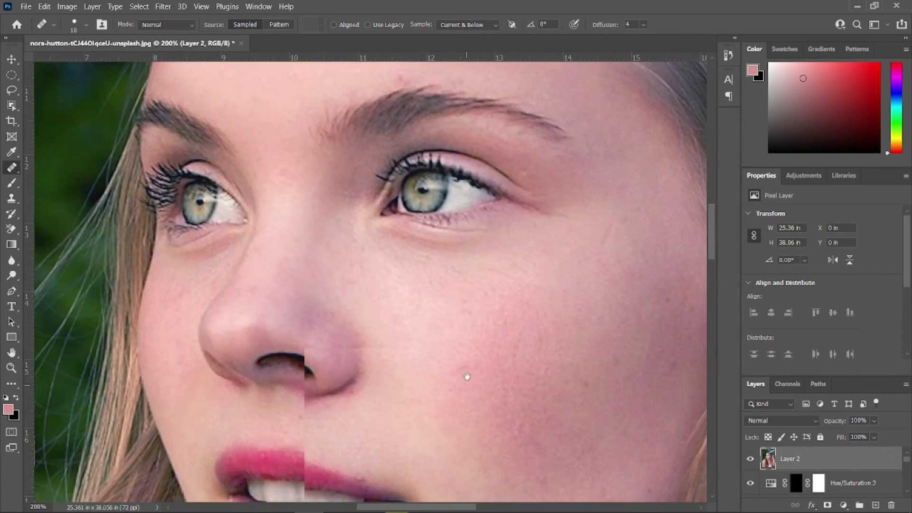
drag(470, 199, 470, 340)
key(bracketright)
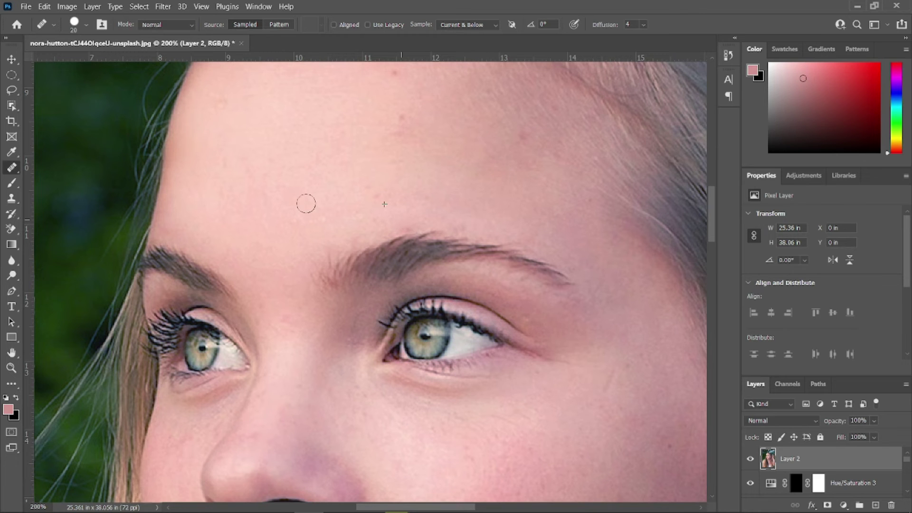
key(ctrl+minus)
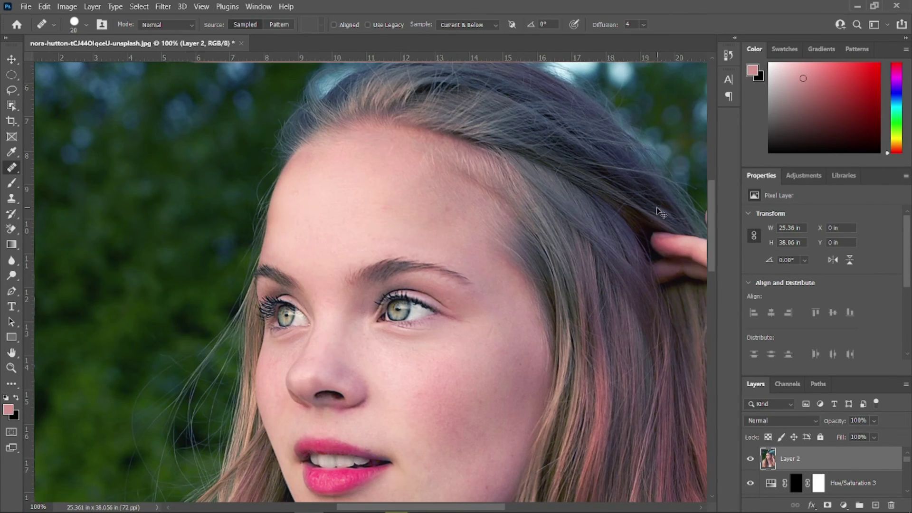
key(ctrl+minus)
drag(456, 346, 444, 271)
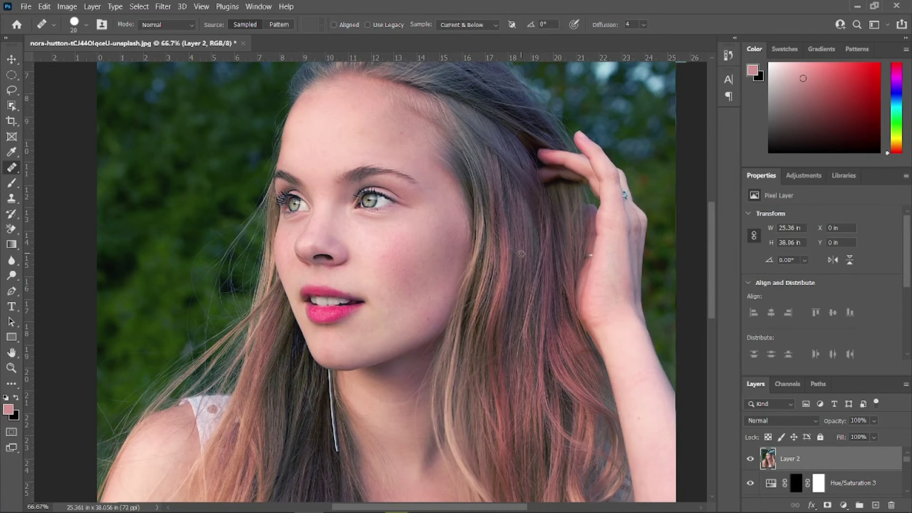
Apply the Camera Raw preset Portraits: Deep Skin PD01 Yellow to Layer 2
click(163, 6)
click(190, 90)
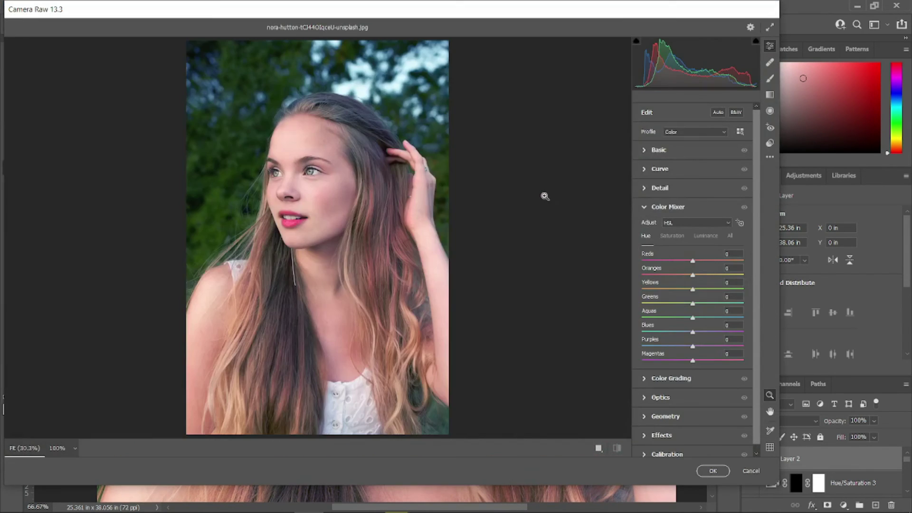
click(770, 143)
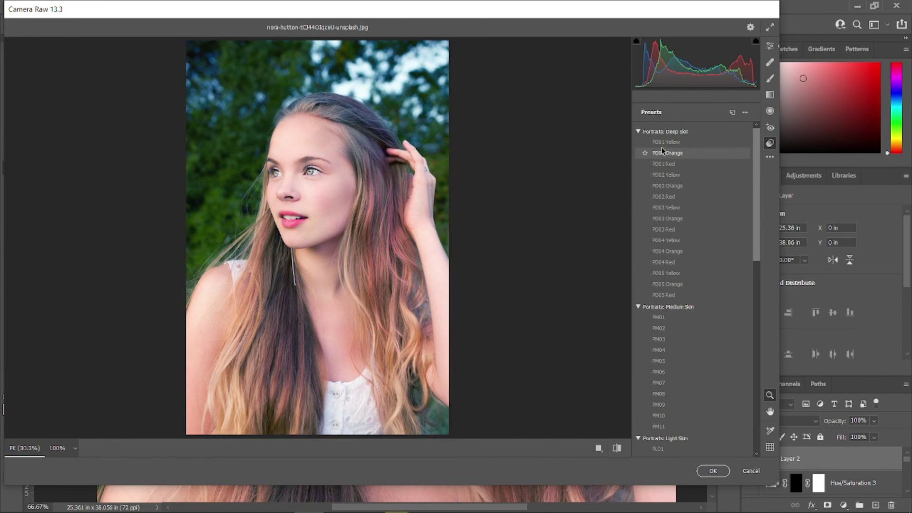
click(662, 142)
click(713, 471)
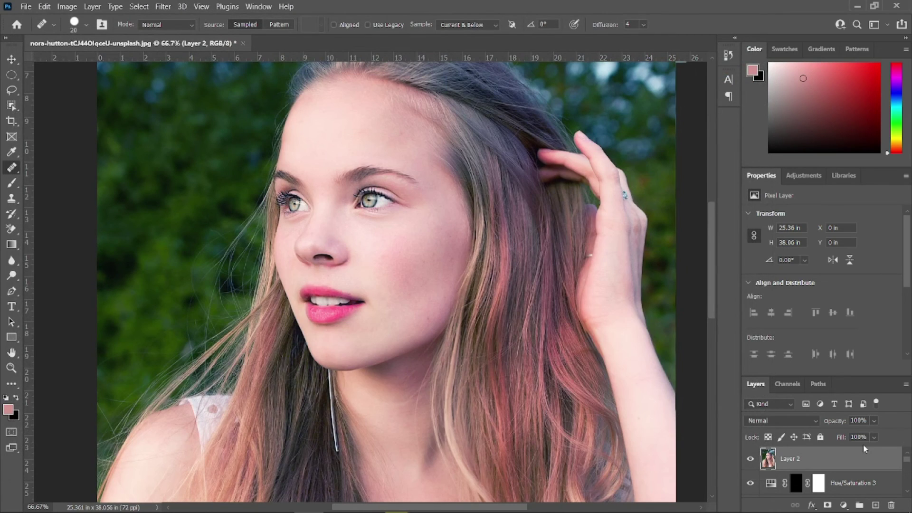
Add a Color Balance adjustment layer and set the midtones Yellow–Blue slider to -4
click(844, 505)
click(846, 402)
drag(799, 281, 808, 282)
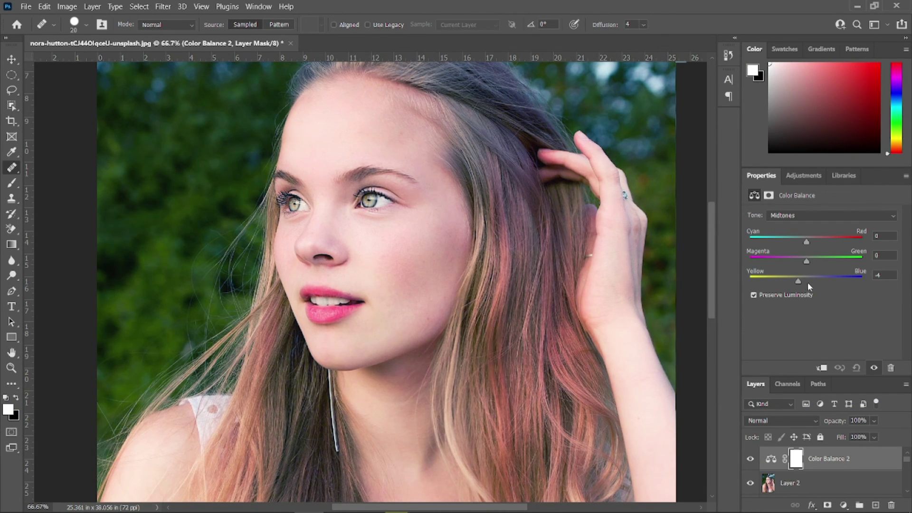